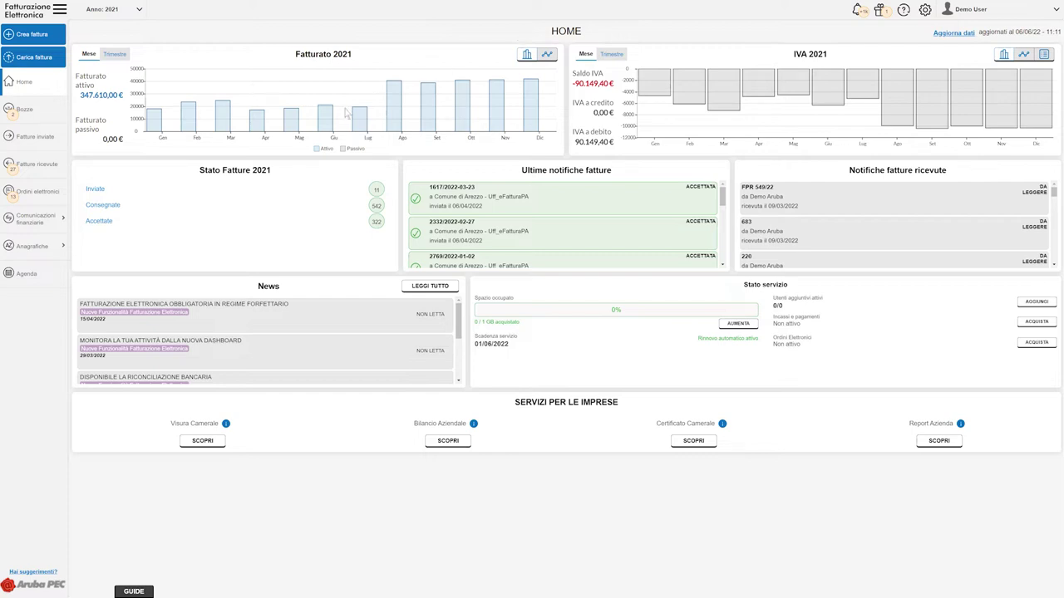
{"action": "left_click", "coordinate": [34, 255]}
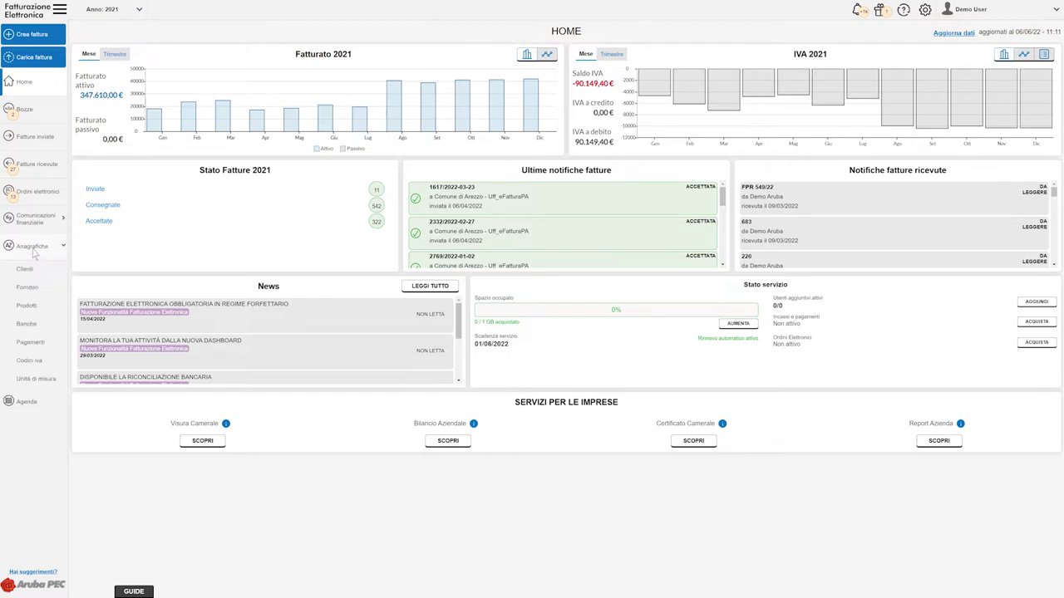
{"action": "left_click", "coordinate": [47, 309]}
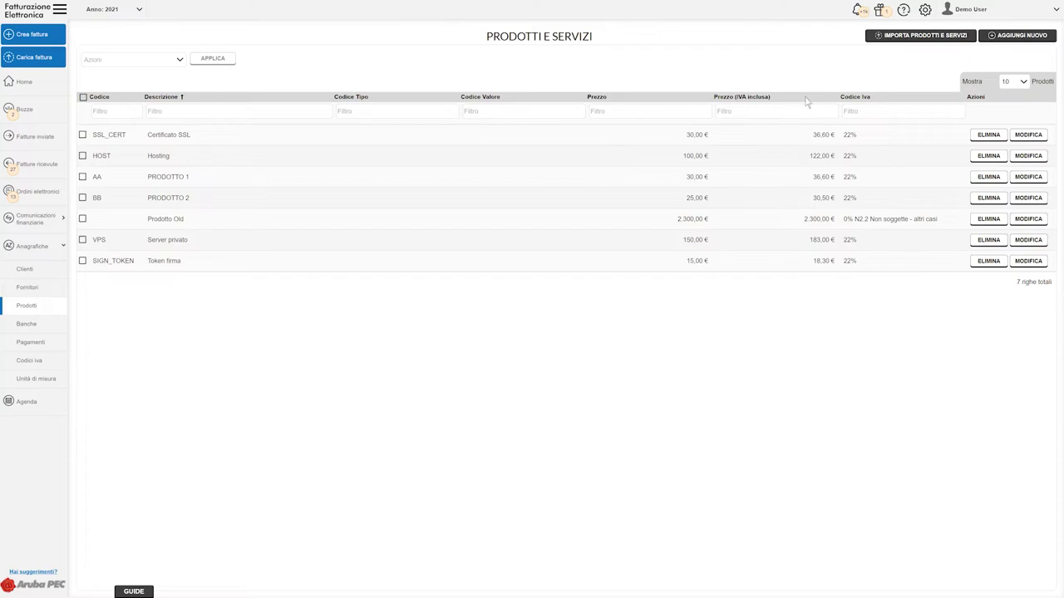
{"action": "left_click", "coordinate": [1015, 38]}
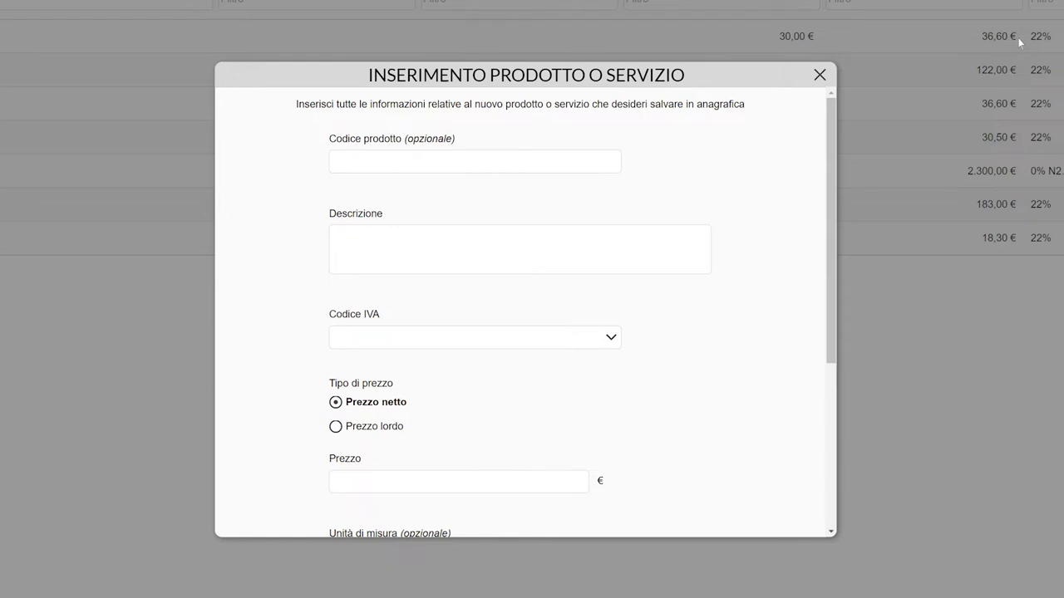
{"action": "left_click", "coordinate": [495, 167]}
{"action": "type", "text": "1234567890"}
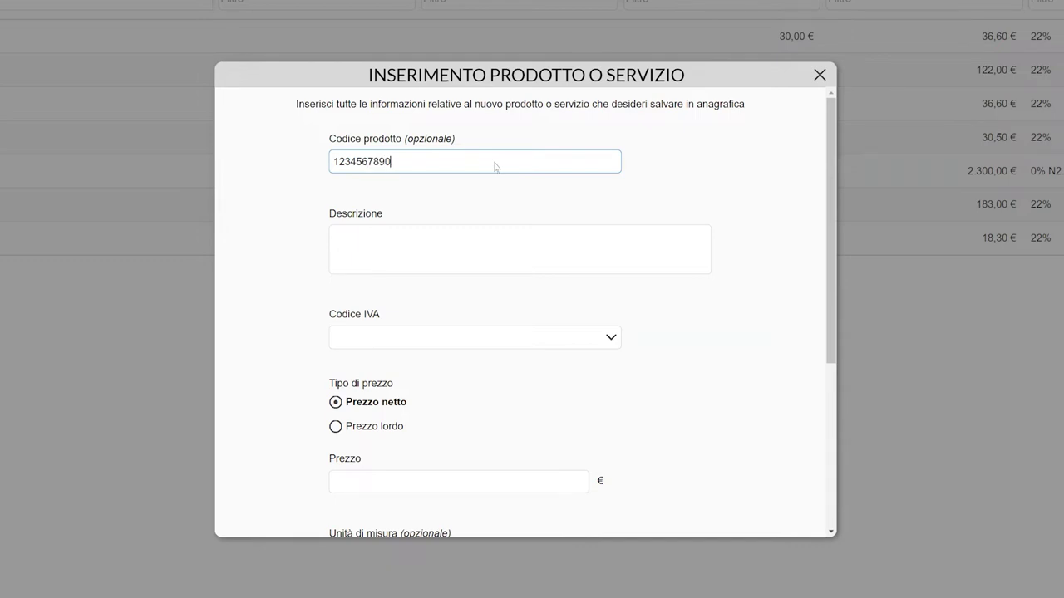
{"action": "left_click", "coordinate": [512, 263]}
{"action": "type", "text": "prodotto test"}
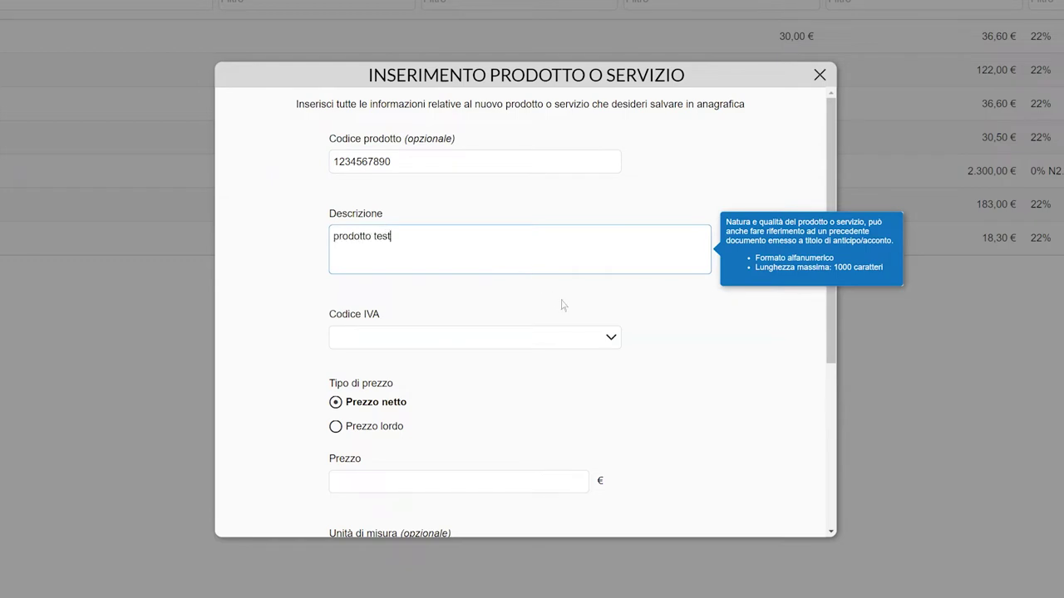
Set the product's VAT code to "0% - N2.2 - Non soggette - altri casi" and its net price to 25,00 €.
{"action": "left_click", "coordinate": [611, 339]}
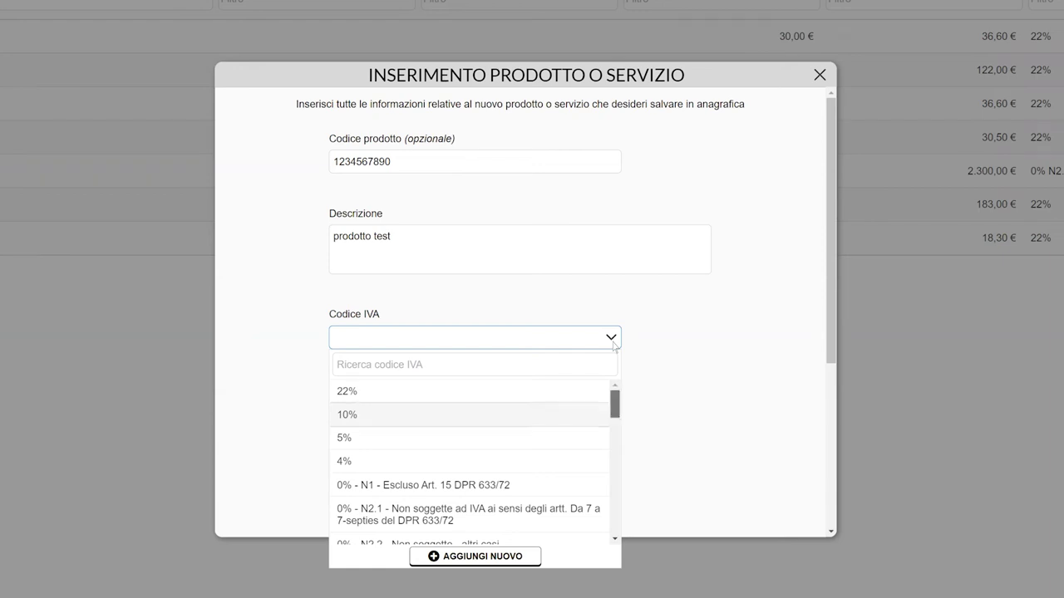
{"action": "scroll", "coordinate": [613, 345], "scroll_direction": "down", "scroll_amount": 3}
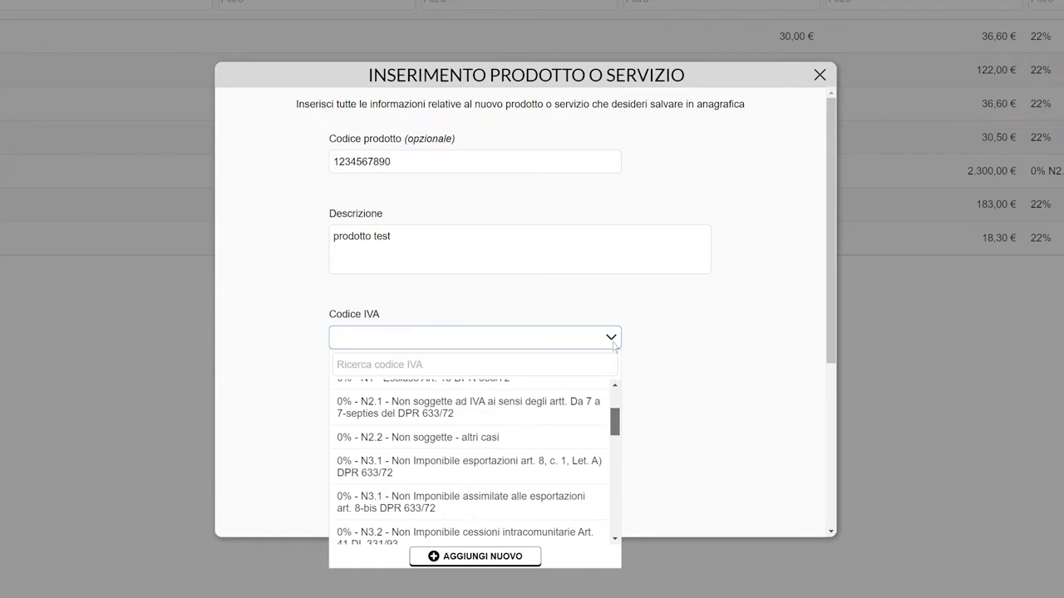
{"action": "left_click", "coordinate": [514, 441]}
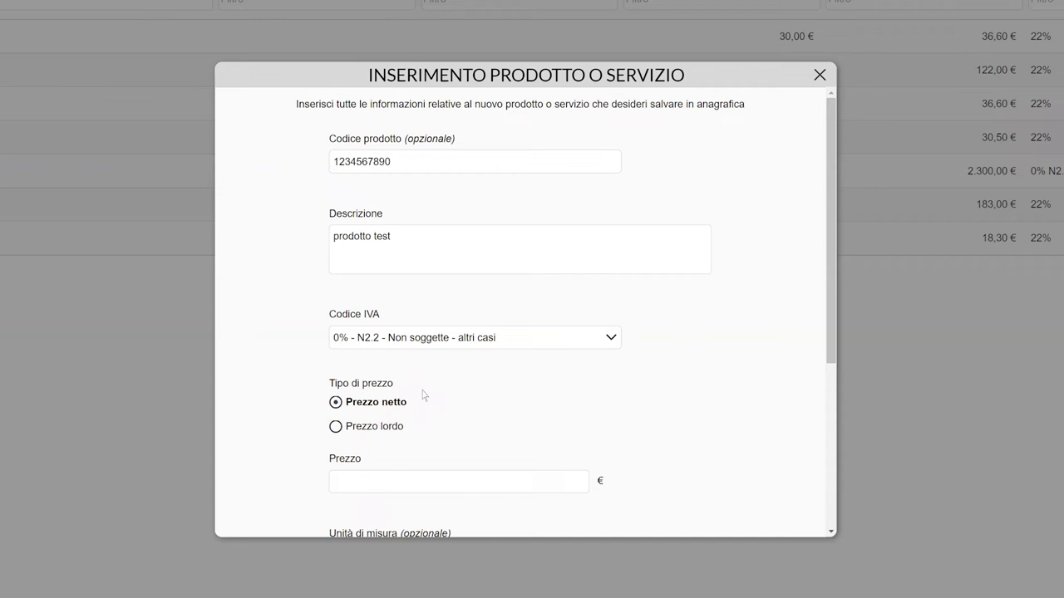
{"action": "scroll", "coordinate": [426, 374], "scroll_direction": "down", "scroll_amount": 3}
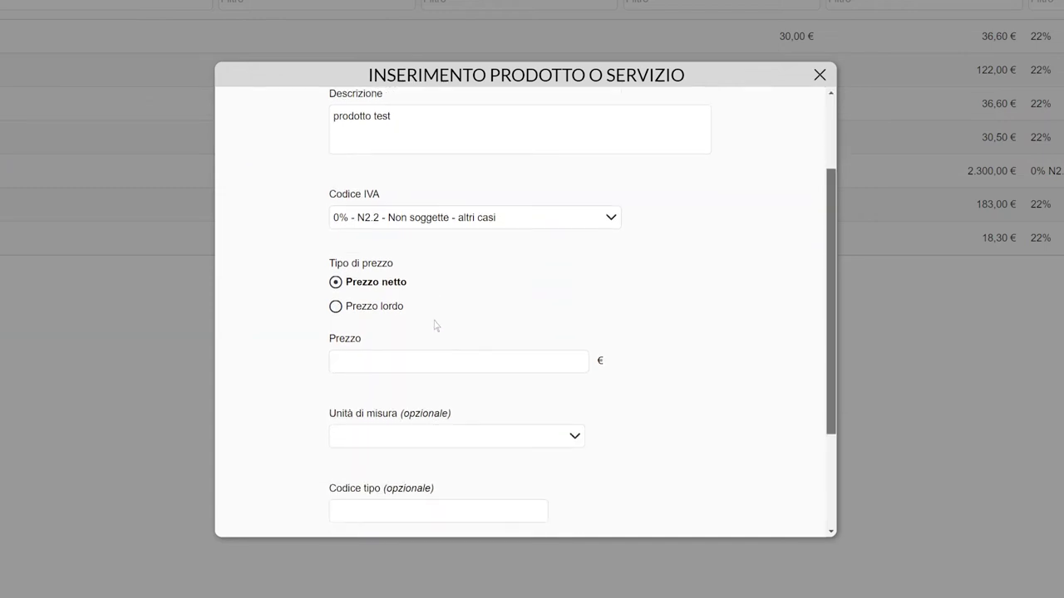
{"action": "scroll", "coordinate": [445, 264], "scroll_direction": "down", "scroll_amount": 1}
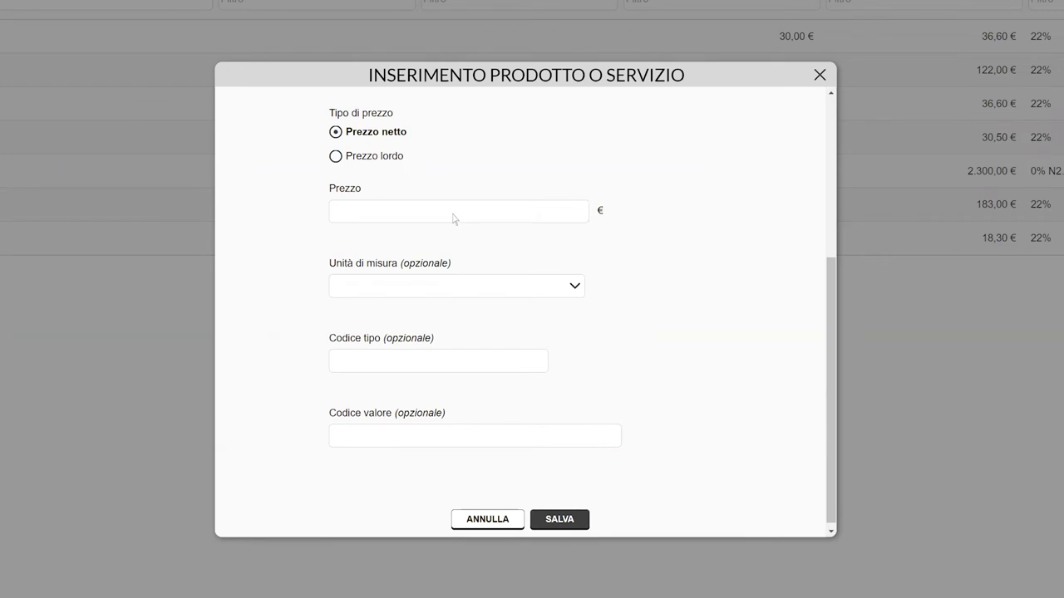
{"action": "left_click", "coordinate": [455, 219]}
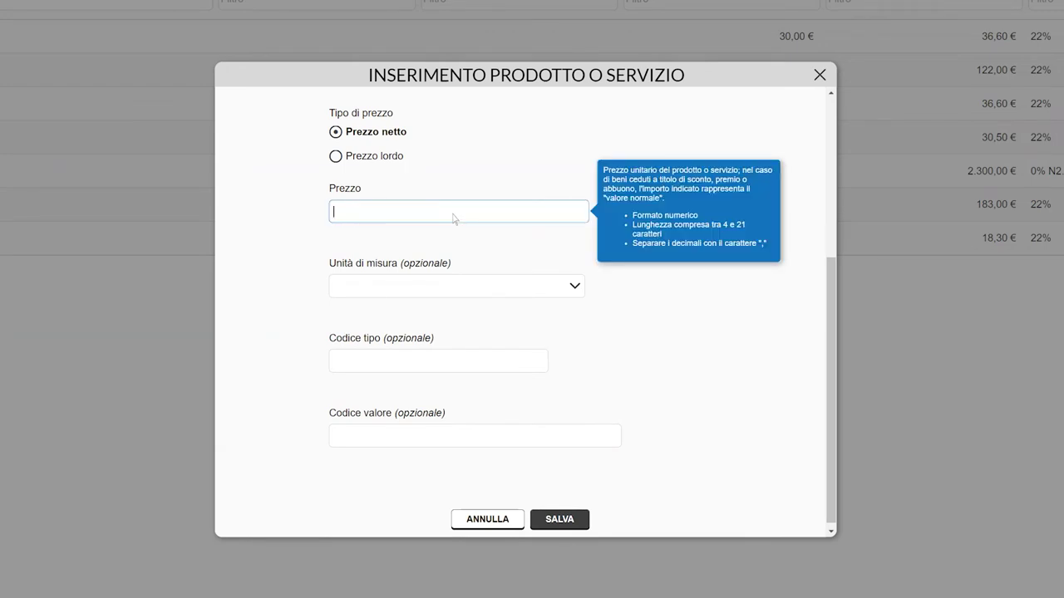
{"action": "type", "text": "25,00"}
{"action": "key", "text": "Tab"}
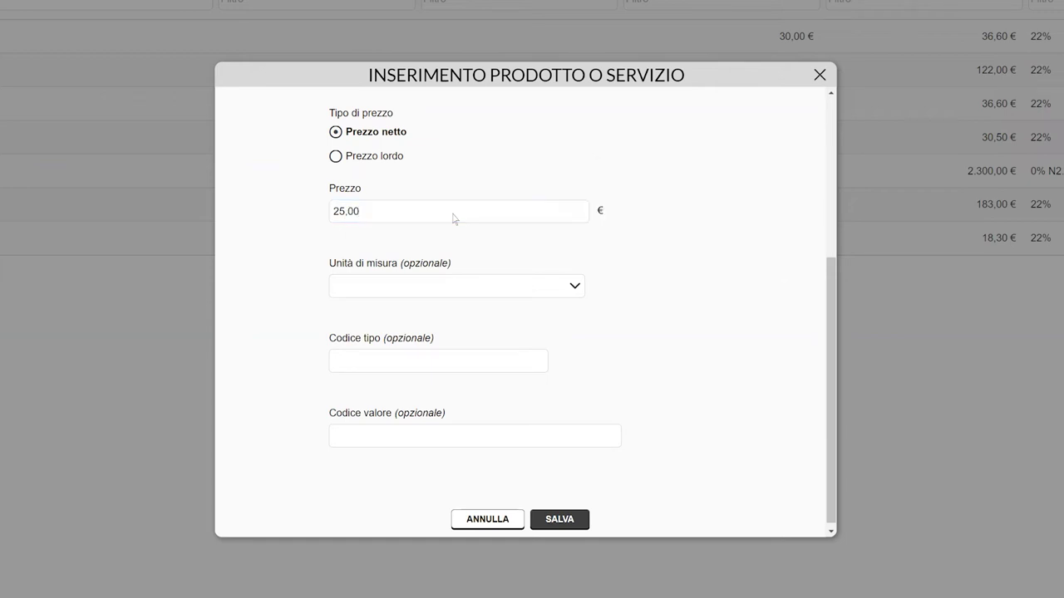
Set Codice tipo to CPV and Codice valore to 123456789tipologia, and save the product.
{"action": "left_click", "coordinate": [447, 364]}
{"action": "type", "text": "CPV"}
{"action": "key", "text": "Tab"}
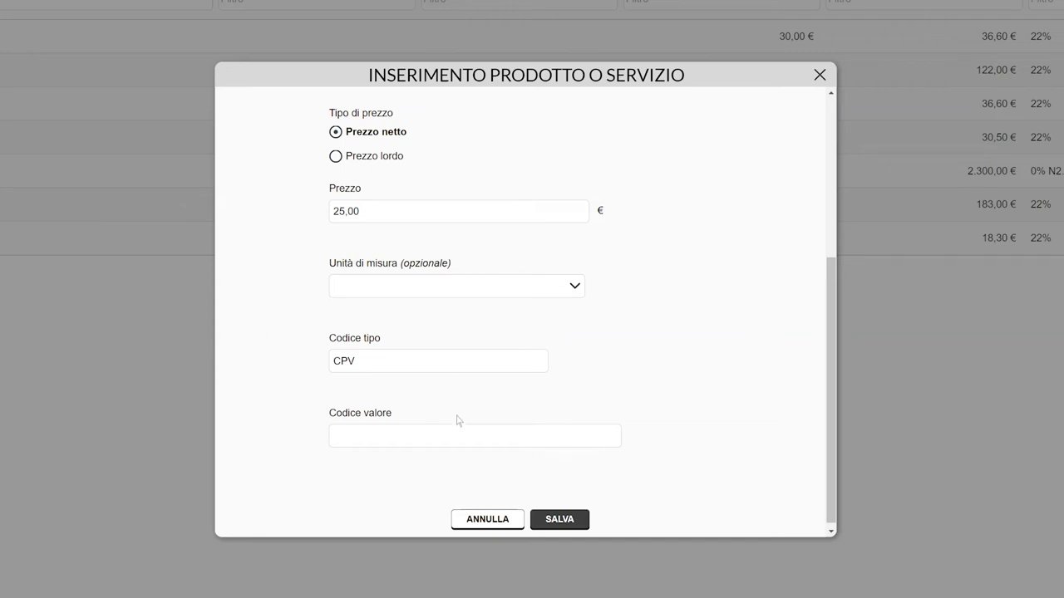
{"action": "left_click", "coordinate": [462, 443]}
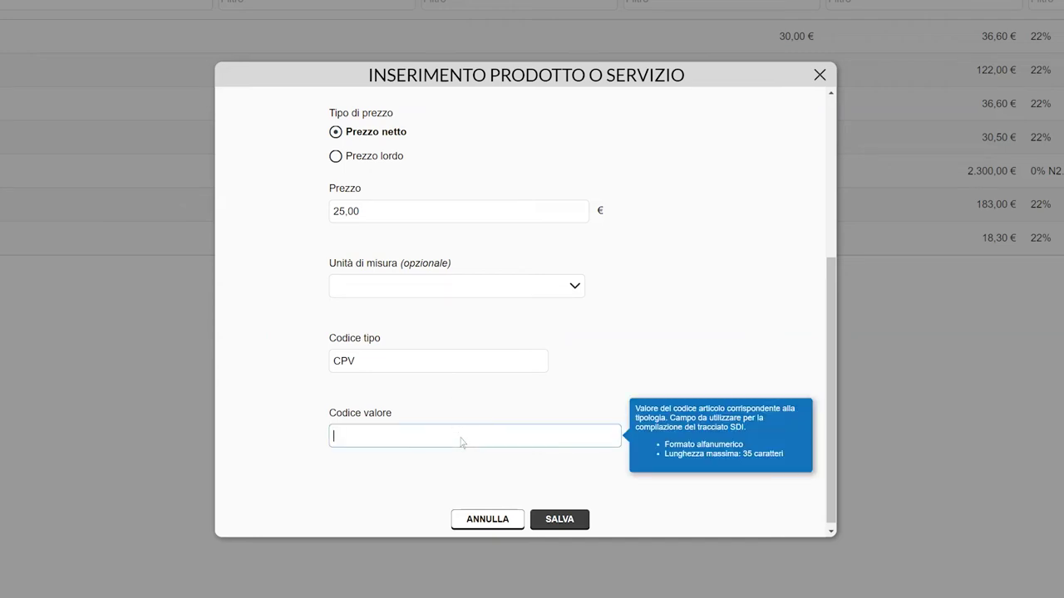
{"action": "type", "text": "123456789tipologia"}
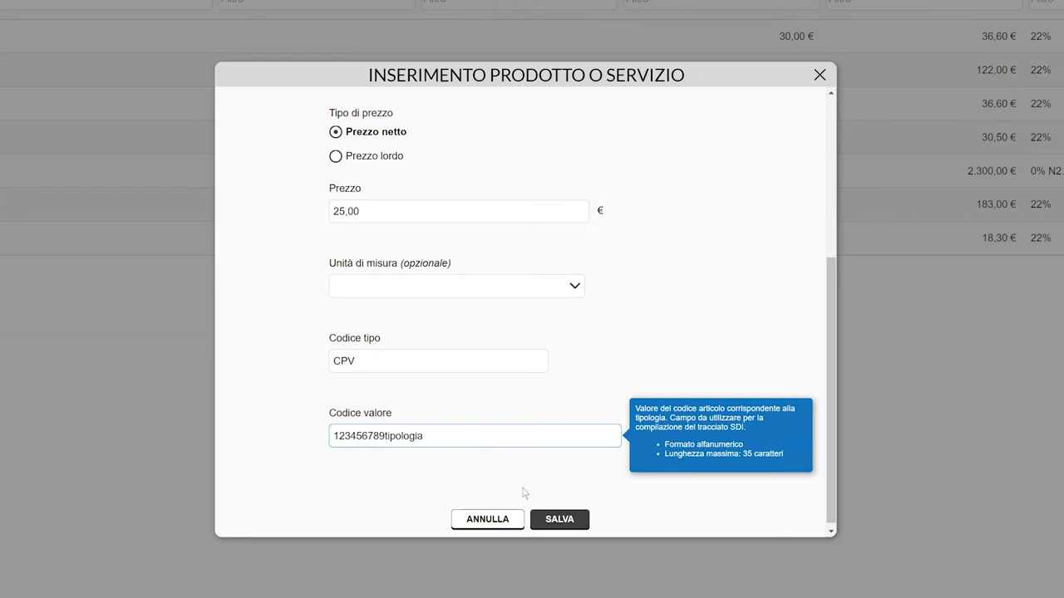
{"action": "left_click", "coordinate": [559, 519]}
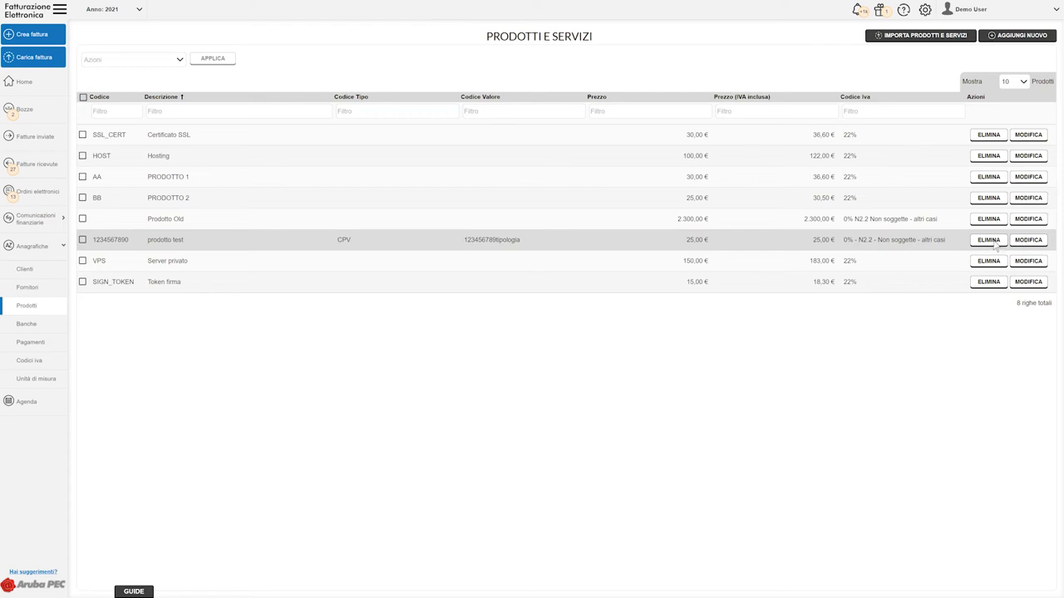
Start the import of products and services and download the sample file.
{"action": "left_click", "coordinate": [923, 36]}
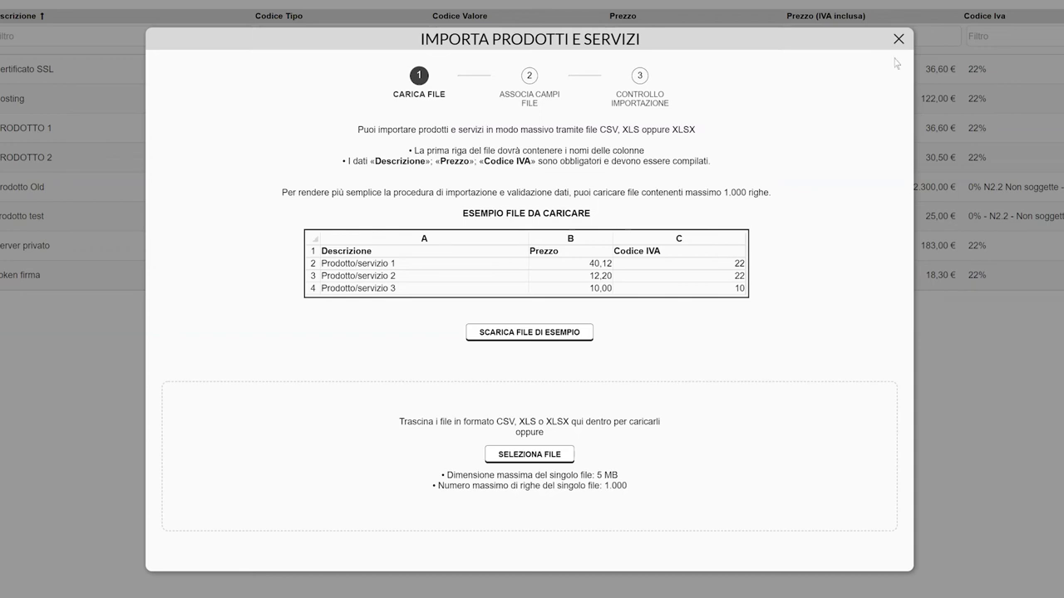
{"action": "left_click", "coordinate": [533, 335]}
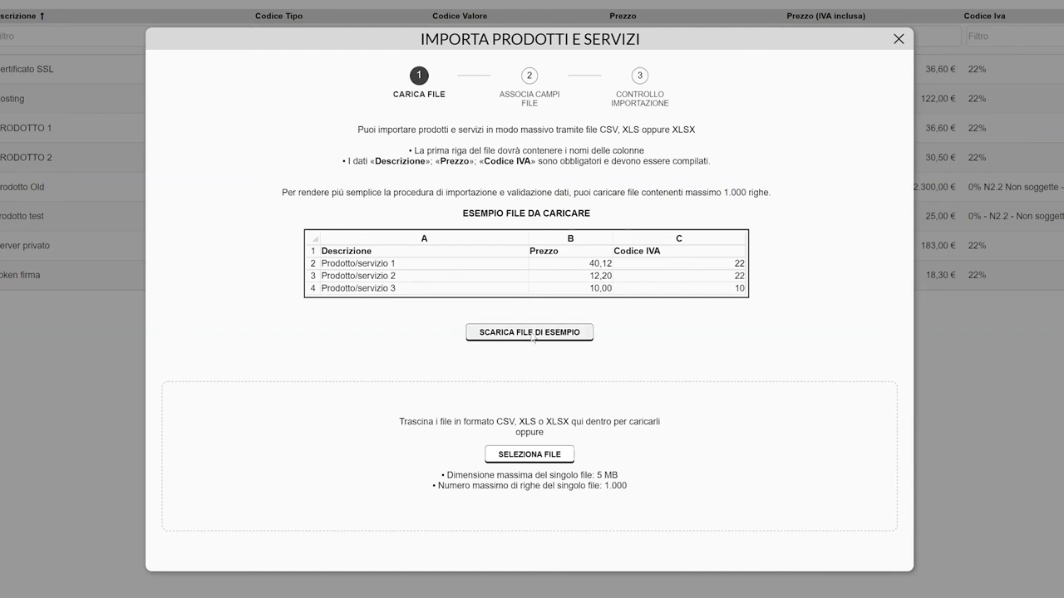
Load elenco prodotti.xls from the Download folder and accept the proposed matching of file columns to product fields.
{"action": "left_click", "coordinate": [530, 456]}
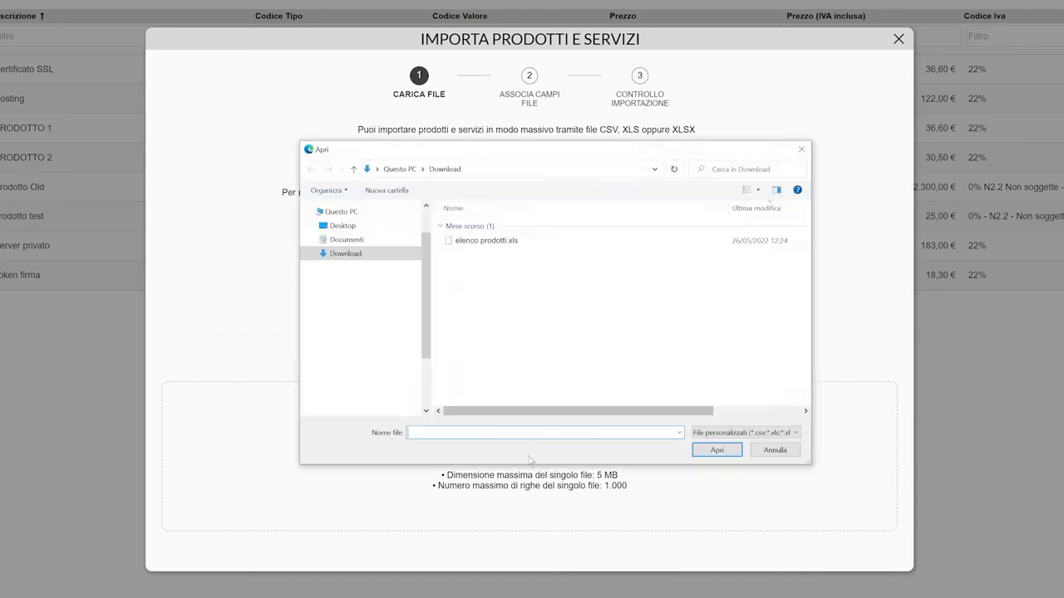
{"action": "left_click", "coordinate": [531, 242]}
{"action": "left_click", "coordinate": [718, 450]}
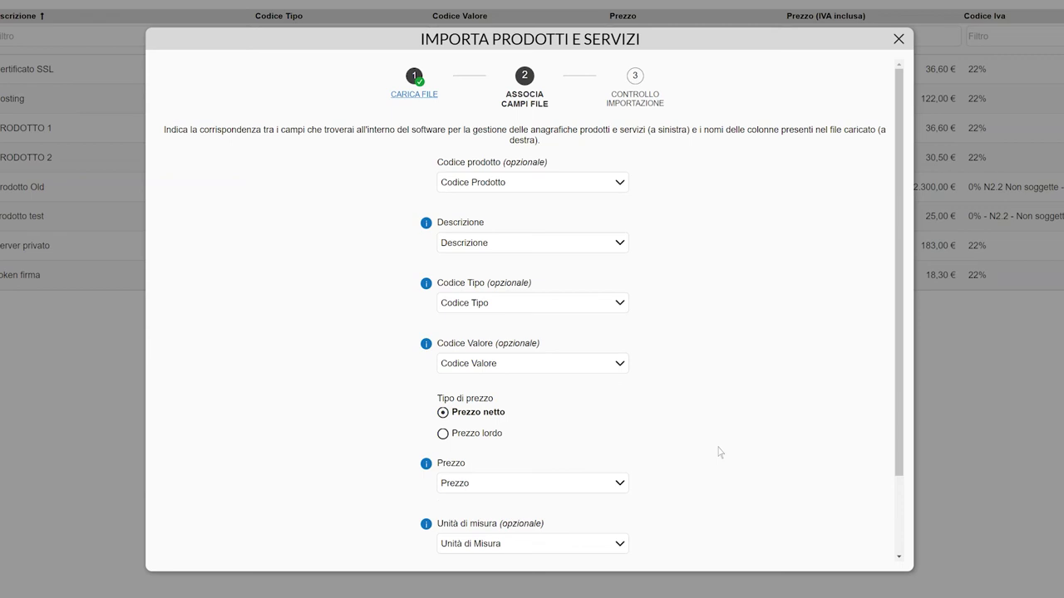
{"action": "scroll", "coordinate": [720, 451], "scroll_direction": "down", "scroll_amount": 2}
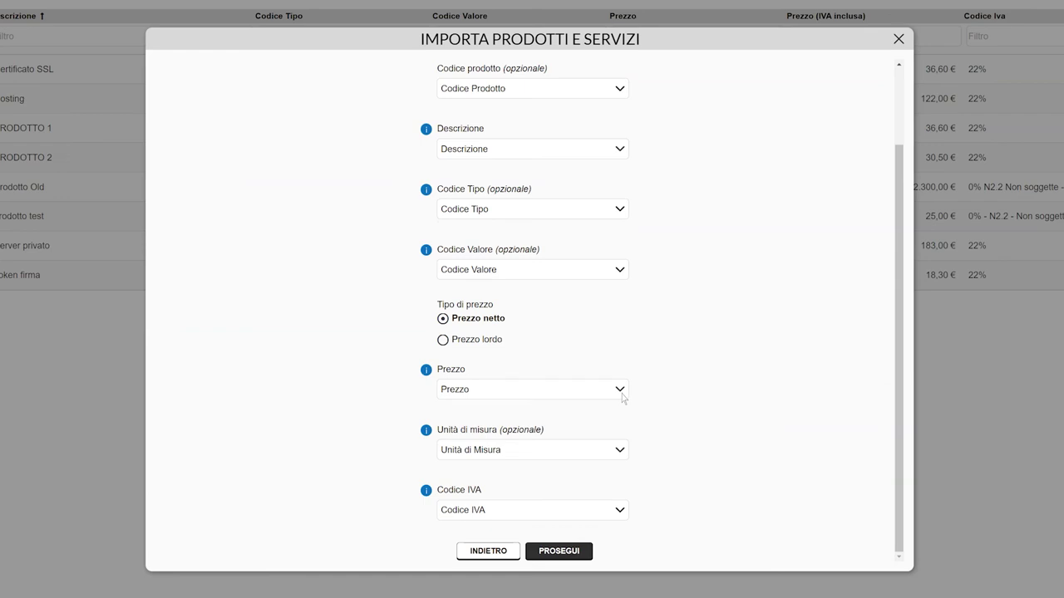
{"action": "left_click", "coordinate": [559, 552]}
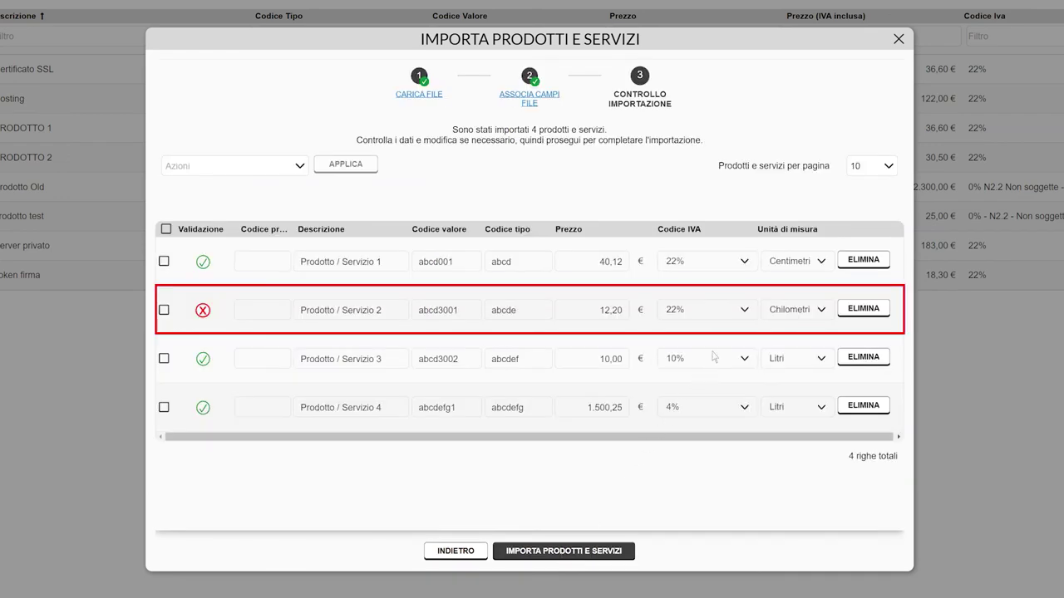
Set the VAT code of Prodotto / Servizio 2 to 22% and complete the import of products and services.
{"action": "left_click", "coordinate": [745, 312]}
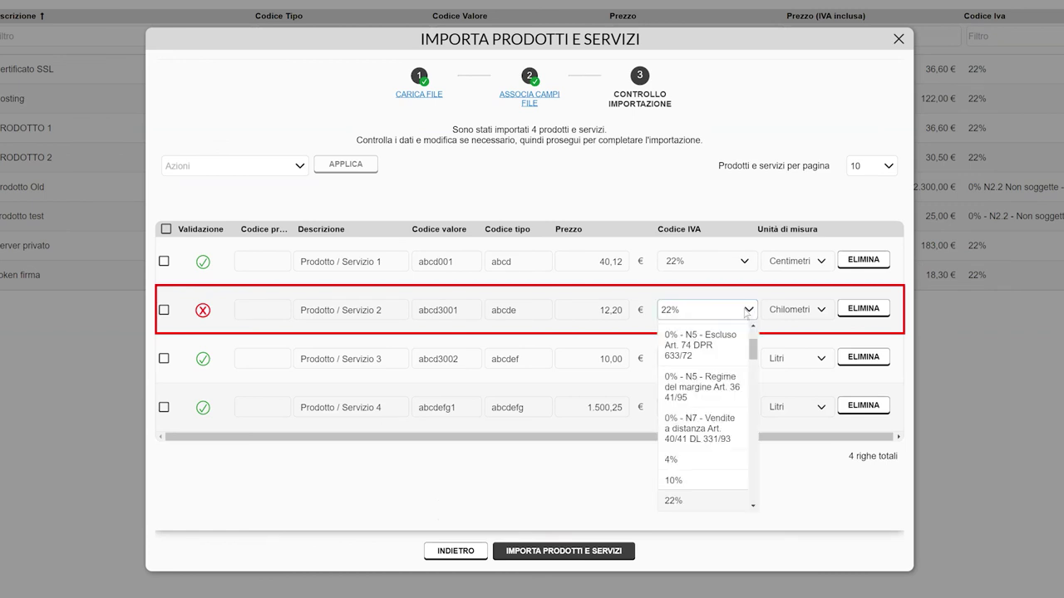
{"action": "left_click", "coordinate": [697, 483]}
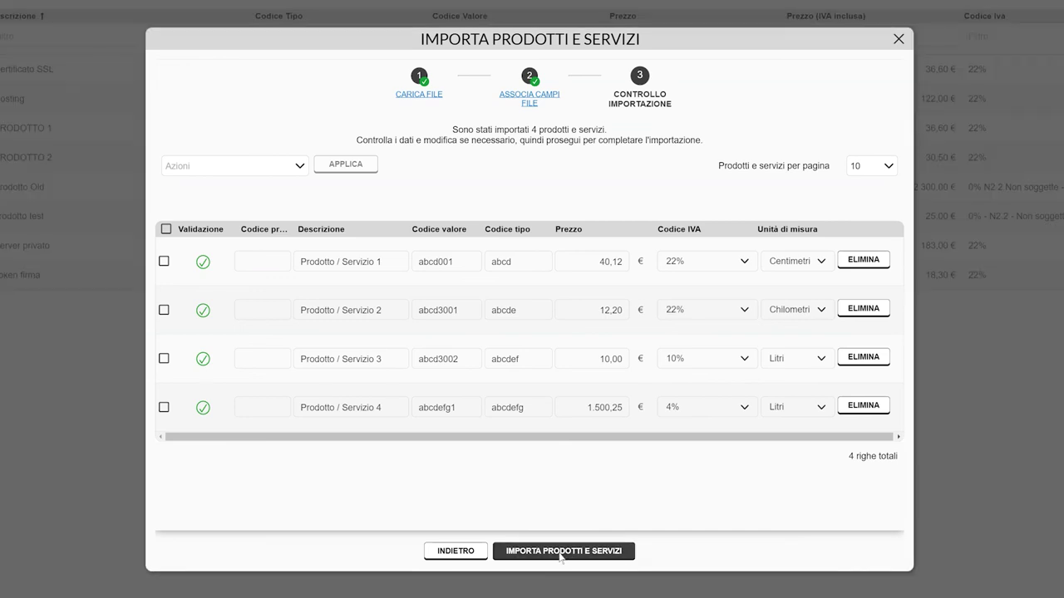
{"action": "left_click", "coordinate": [561, 555]}
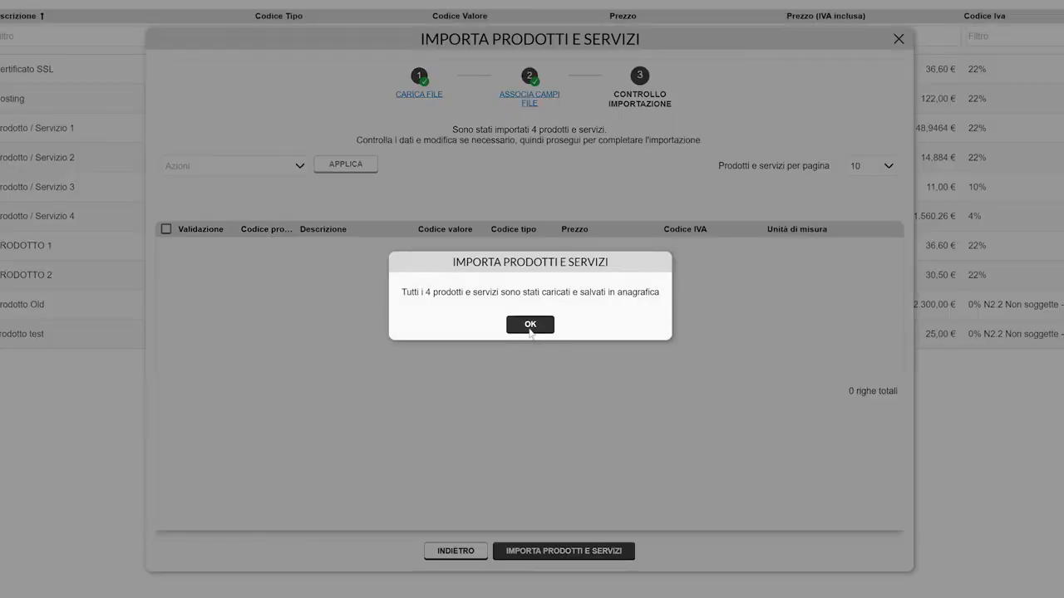
{"action": "left_click", "coordinate": [530, 326]}
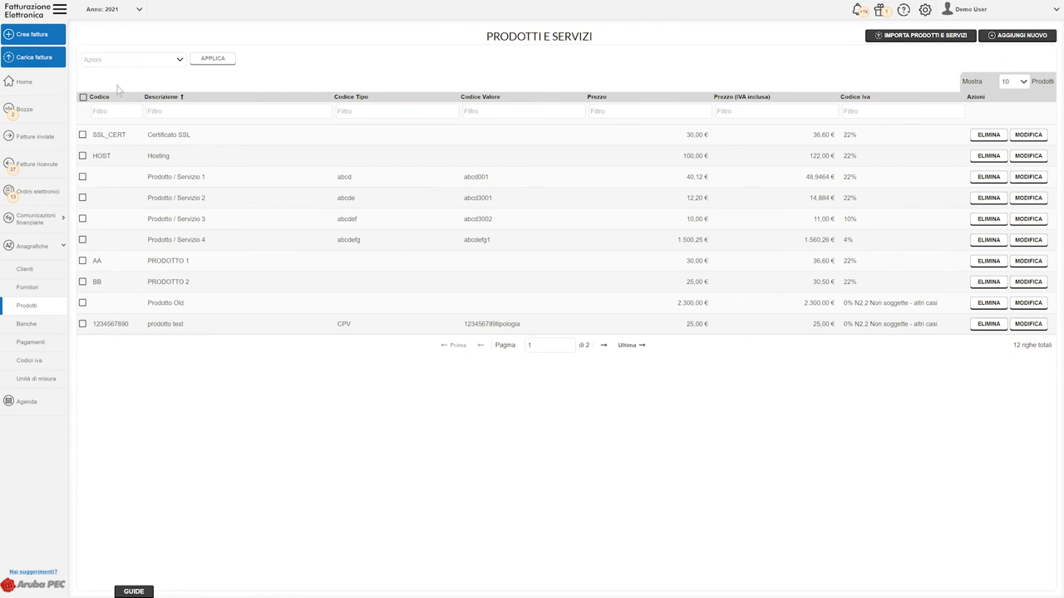
Create an invoice in smart mode and open the form for adding a new product or service to it.
{"action": "left_click", "coordinate": [38, 41]}
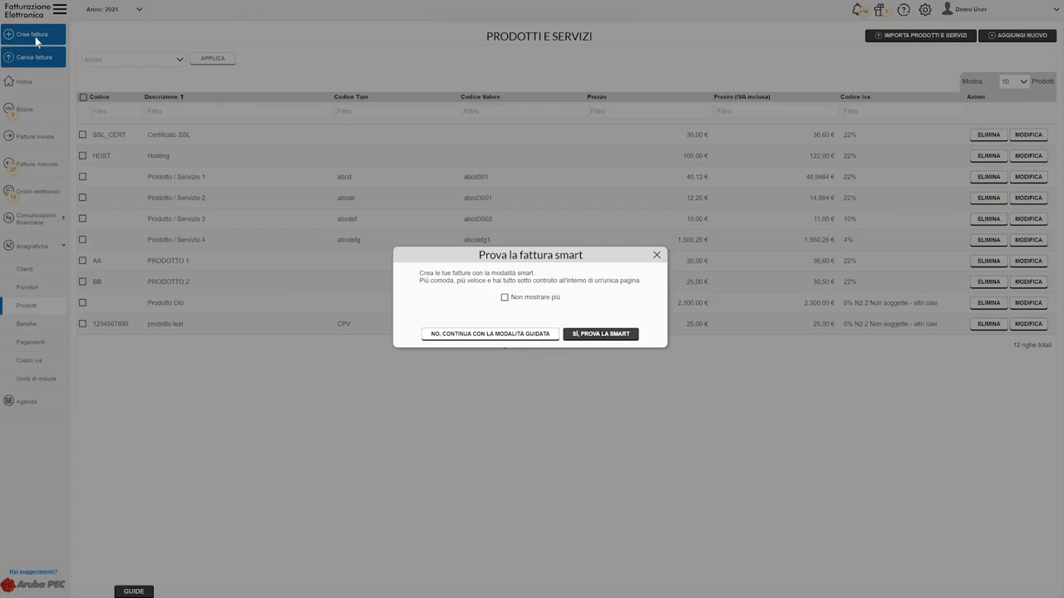
{"action": "left_click", "coordinate": [597, 336]}
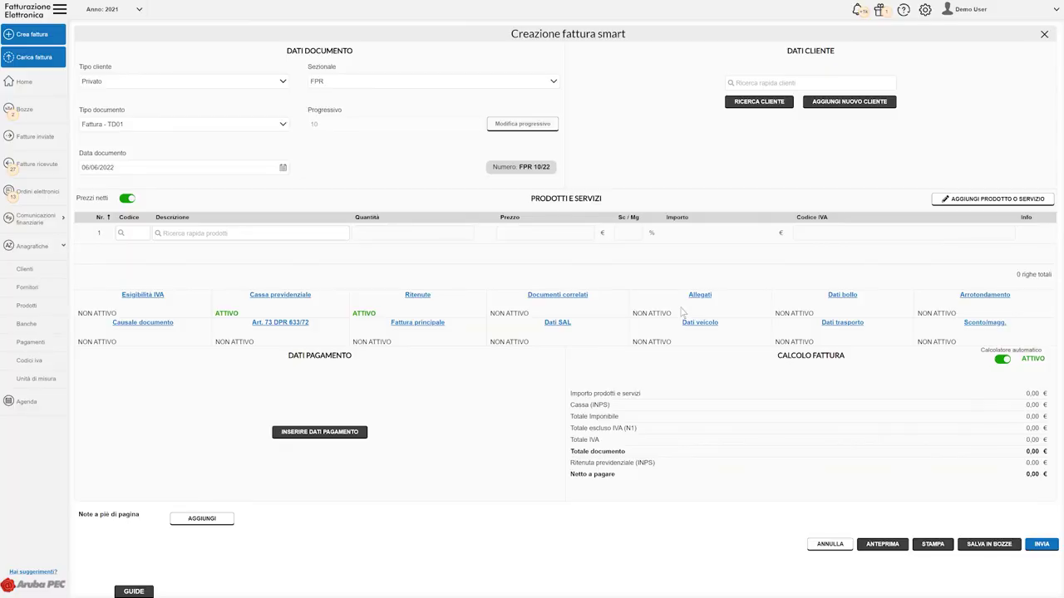
{"action": "left_click", "coordinate": [996, 203]}
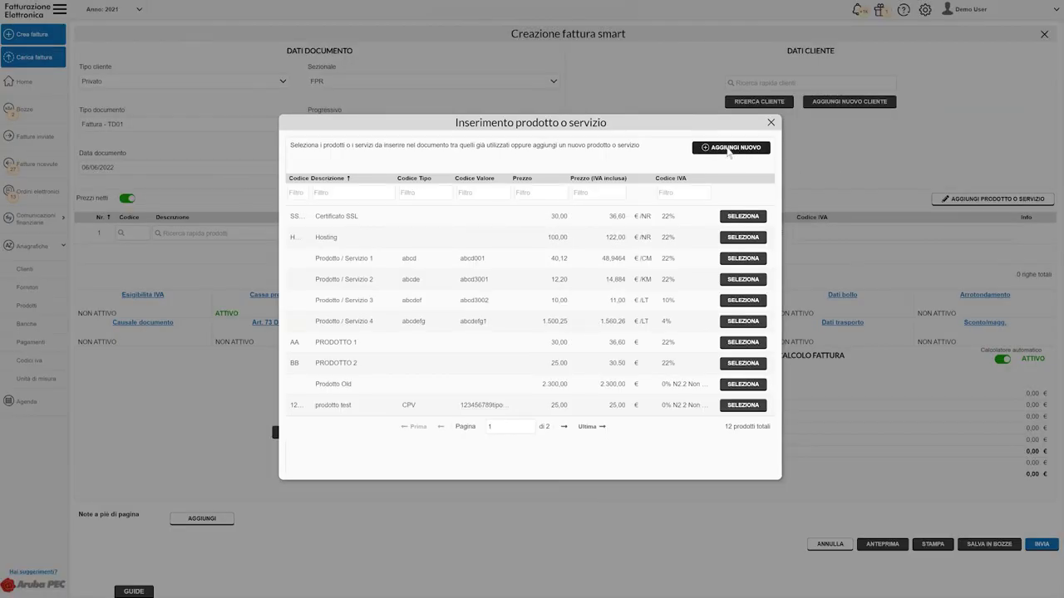
{"action": "left_click", "coordinate": [728, 150]}
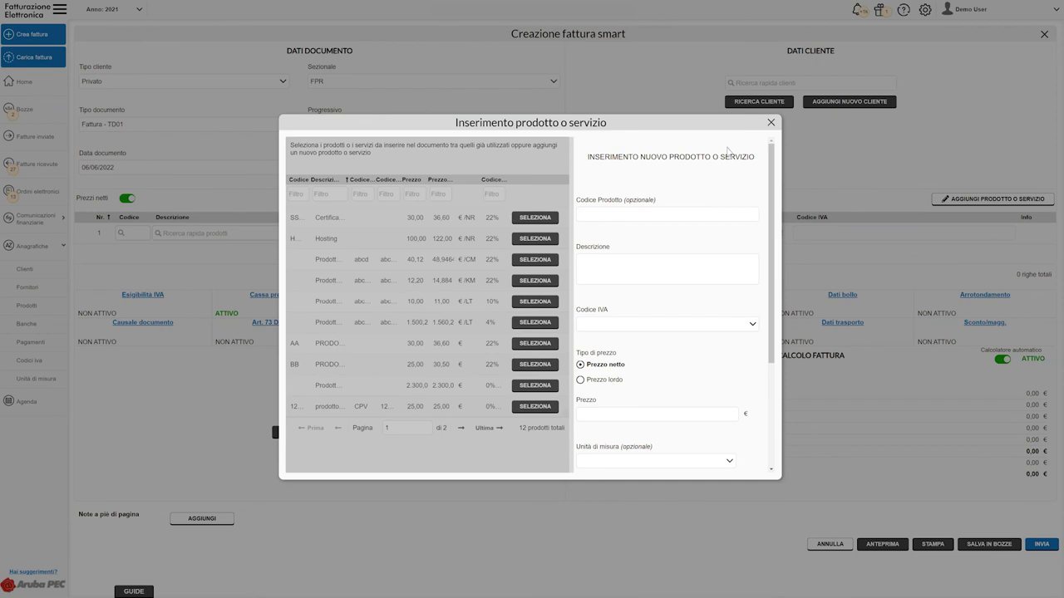
{"action": "scroll", "coordinate": [729, 153], "scroll_direction": "down", "scroll_amount": 5}
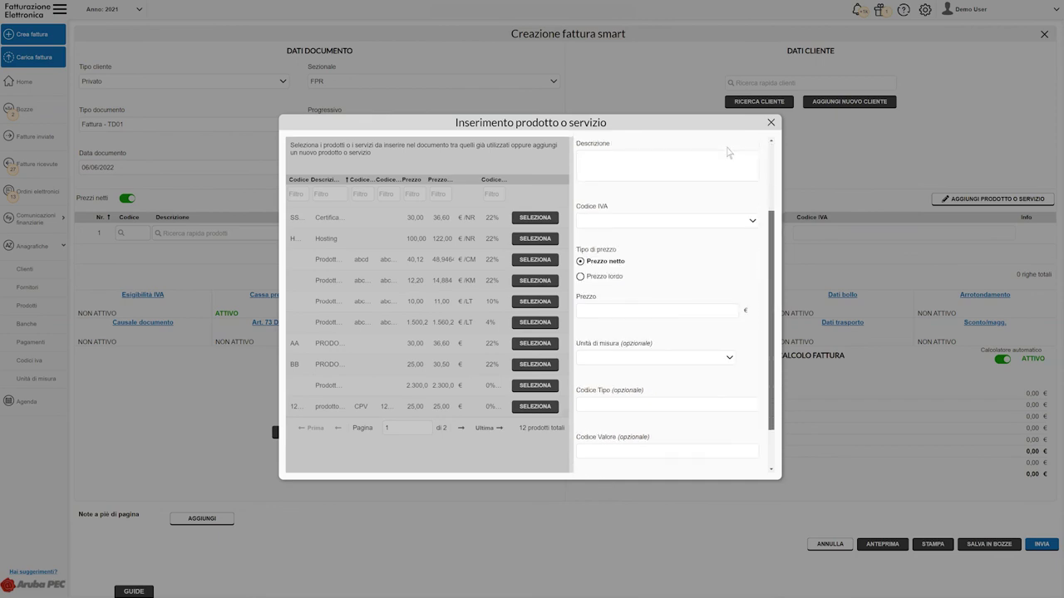